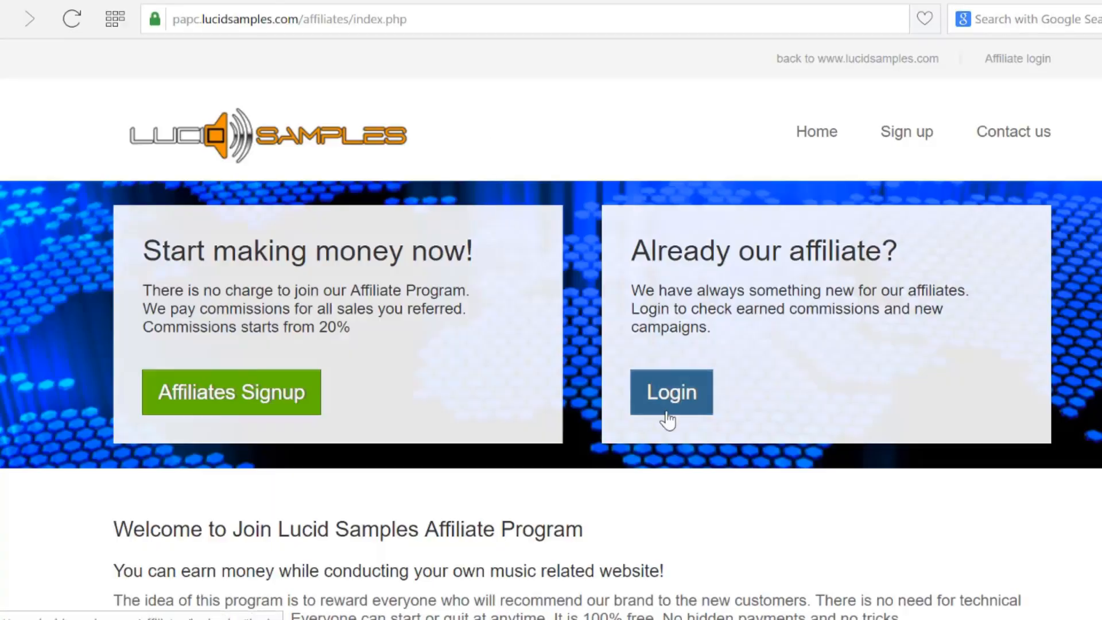
- Log in and browse Getting Started, Banners & Links and the Promotion section
click(670, 395)
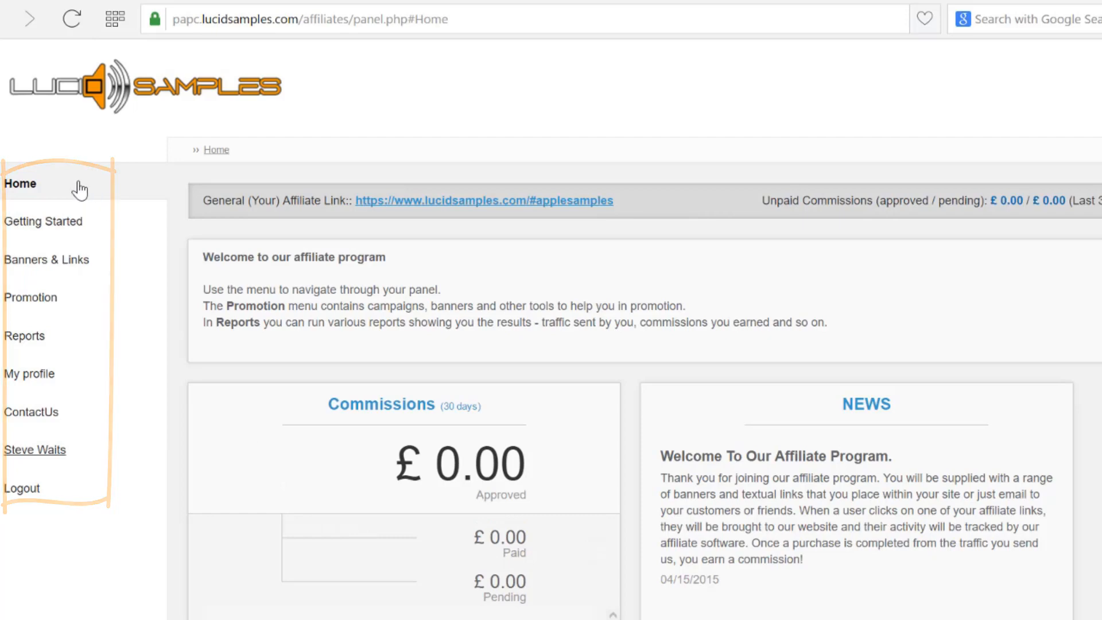
click(73, 220)
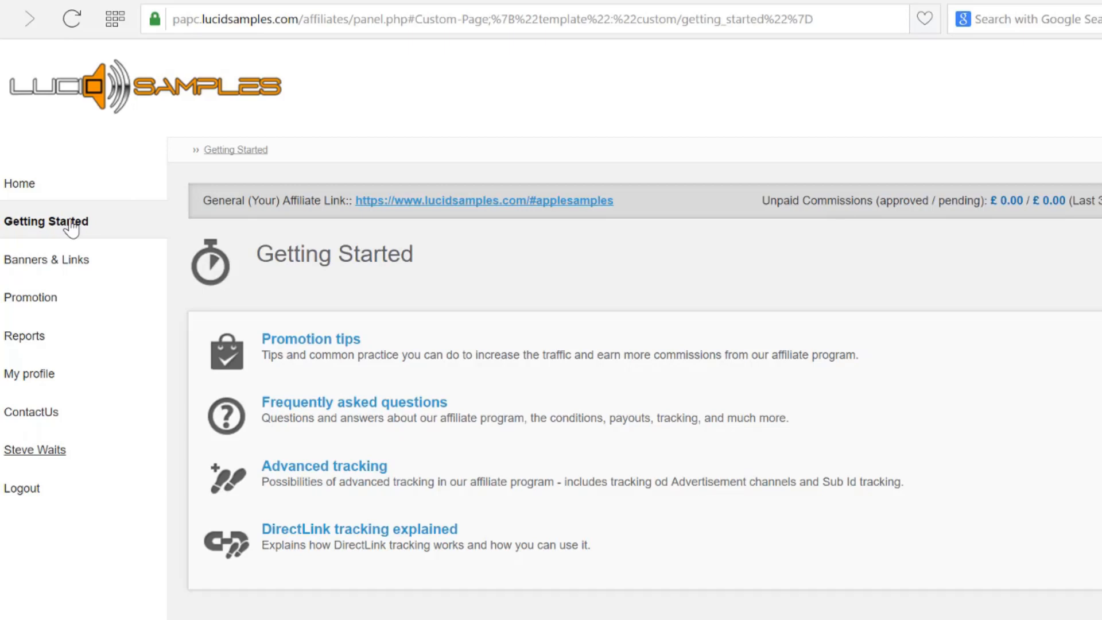
click(60, 263)
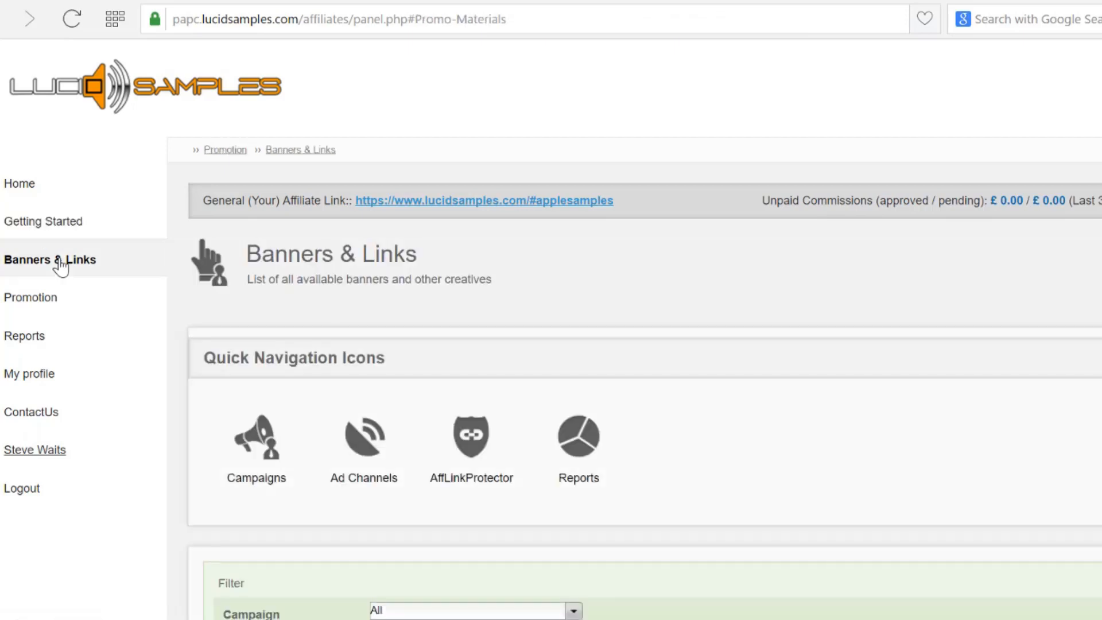
click(31, 297)
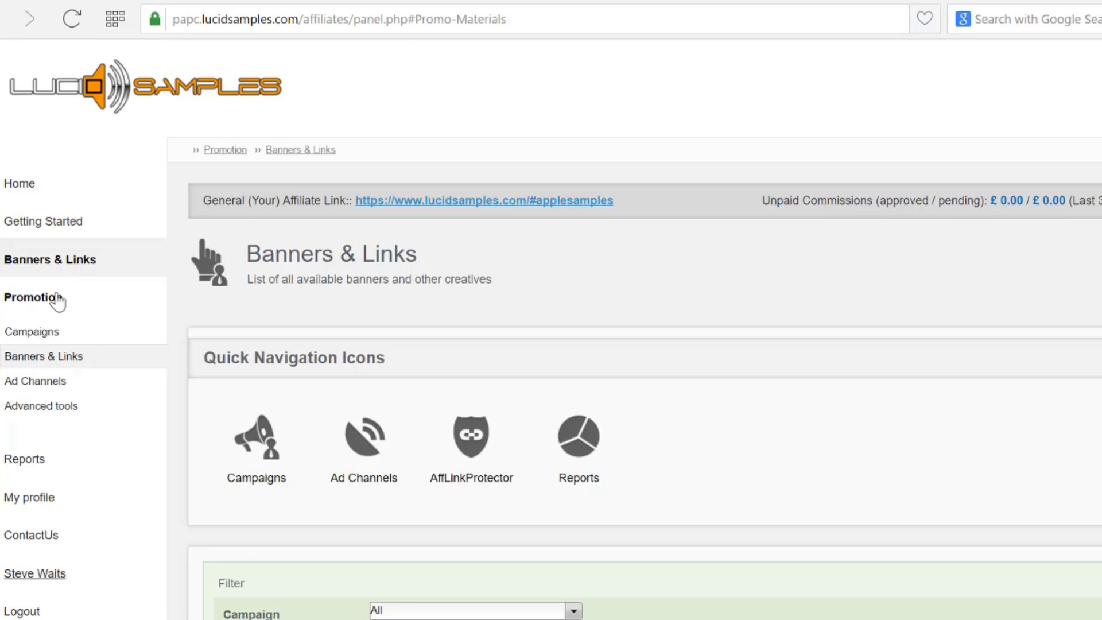
- Browse the Reports section, the affiliate profile page and the ContactUs form
click(26, 459)
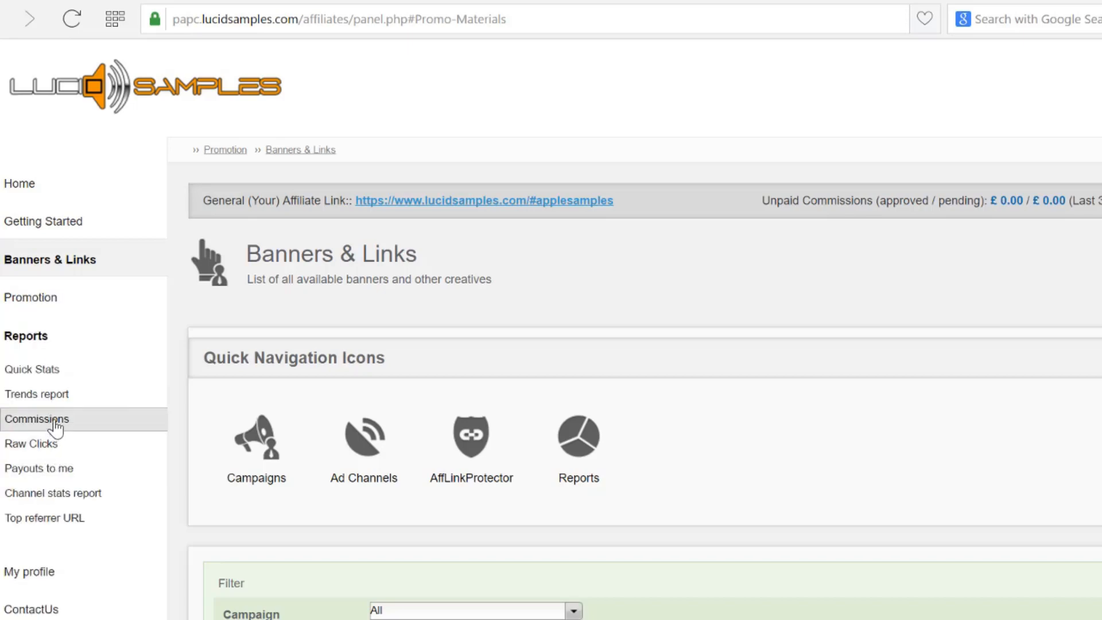
scroll(65, 332, down, 1)
click(31, 506)
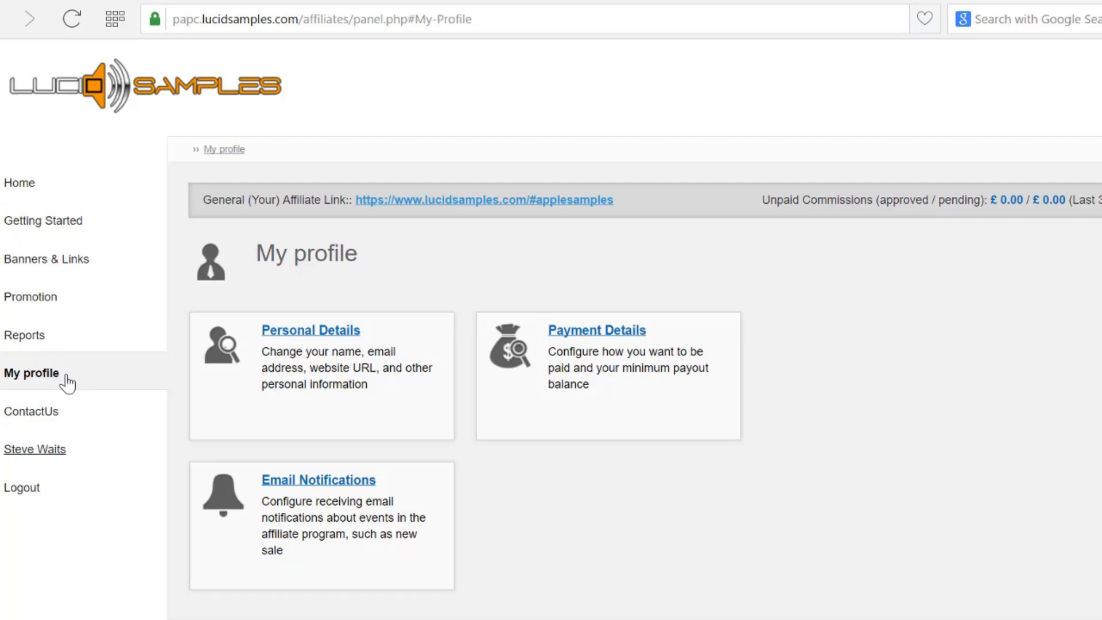
click(34, 411)
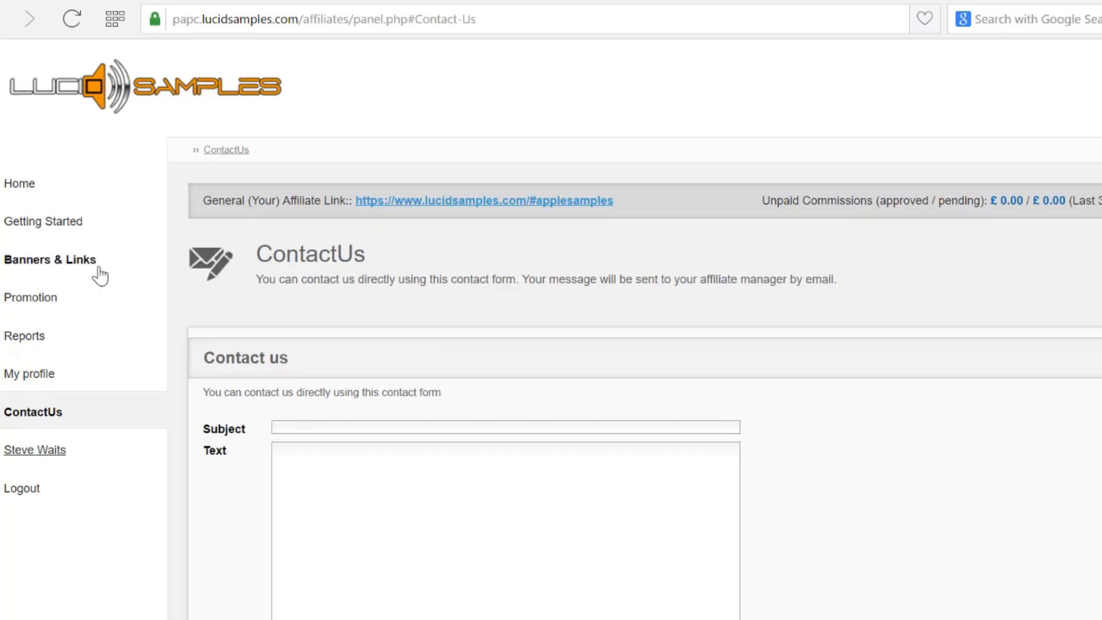
- Return to the Banners & Links page listing the tall Royalty Free Samples banner
click(51, 260)
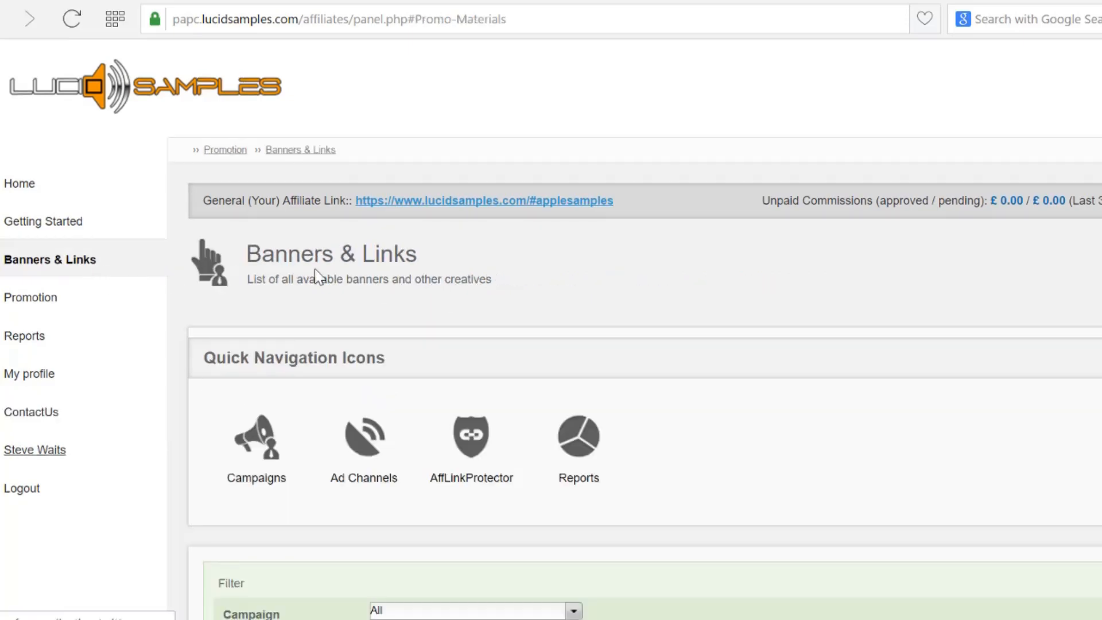
scroll(795, 335, down, 1)
scroll(796, 335, down, 3)
scroll(795, 334, down, 1)
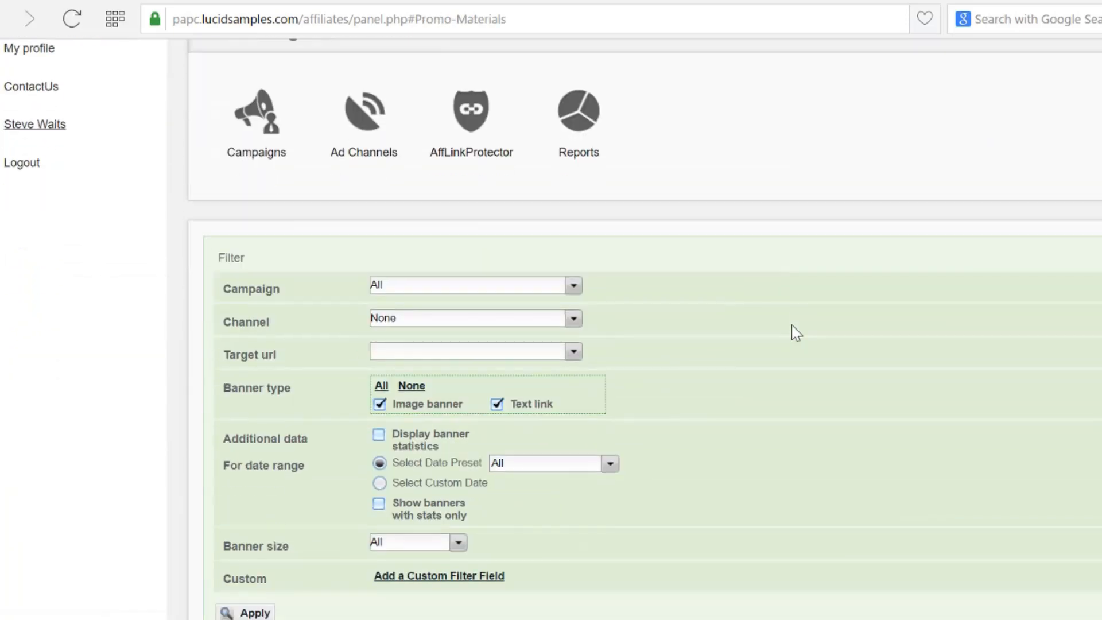
scroll(796, 334, down, 1)
scroll(796, 334, down, 2)
scroll(791, 324, down, 1)
scroll(790, 324, down, 1)
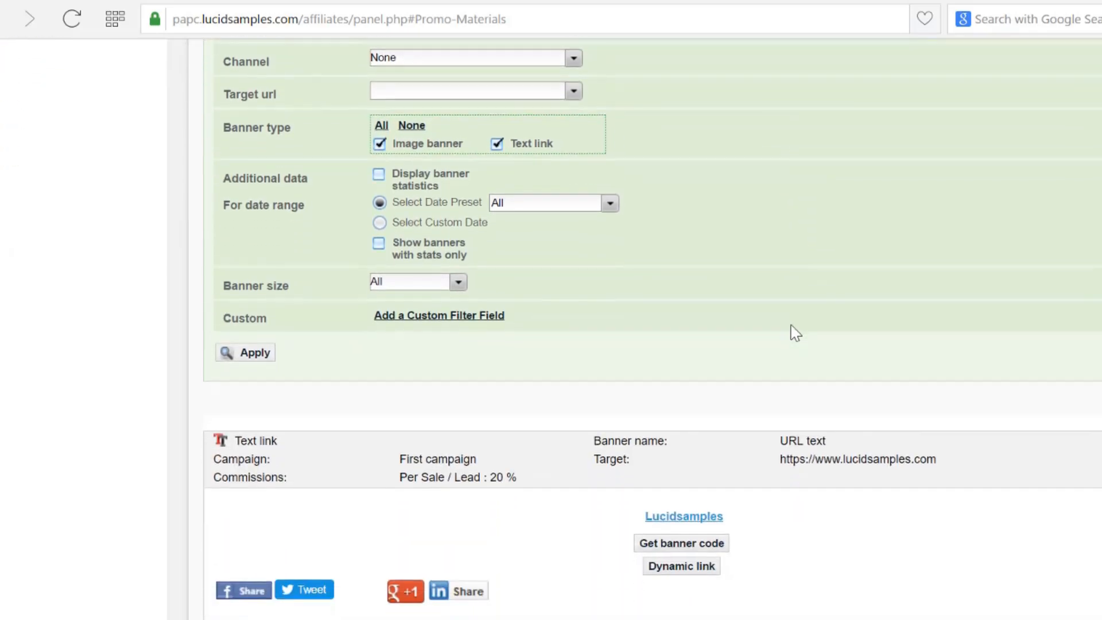
scroll(790, 324, down, 3)
scroll(791, 325, down, 3)
scroll(791, 333, down, 2)
scroll(790, 332, down, 3)
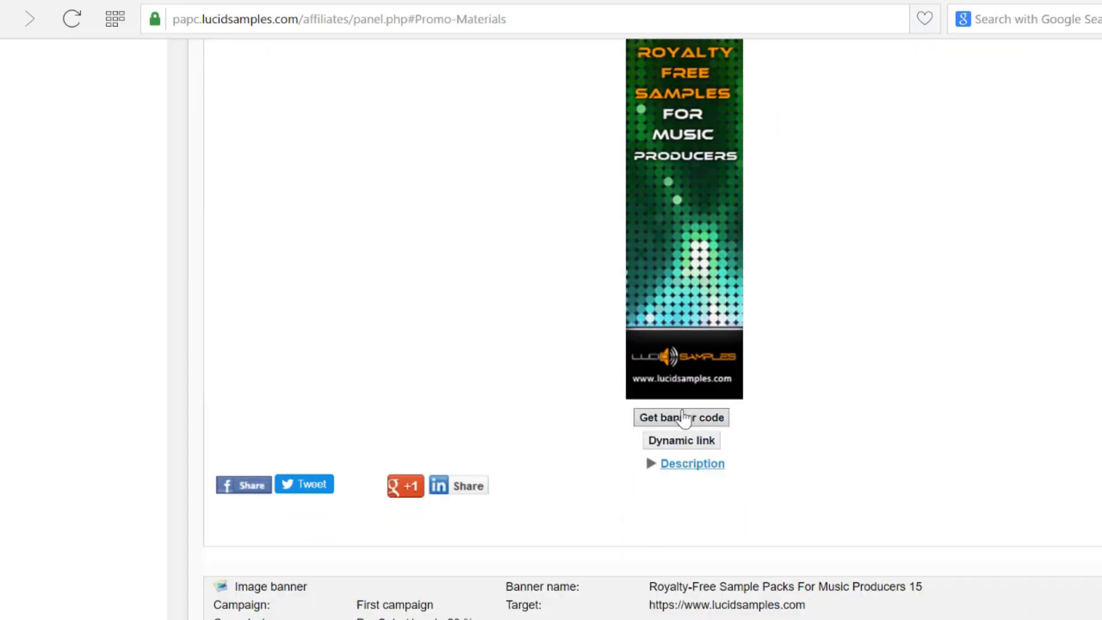
- Copy the tall banner's HTML embed code and switch to the WordPress widgets page
click(682, 416)
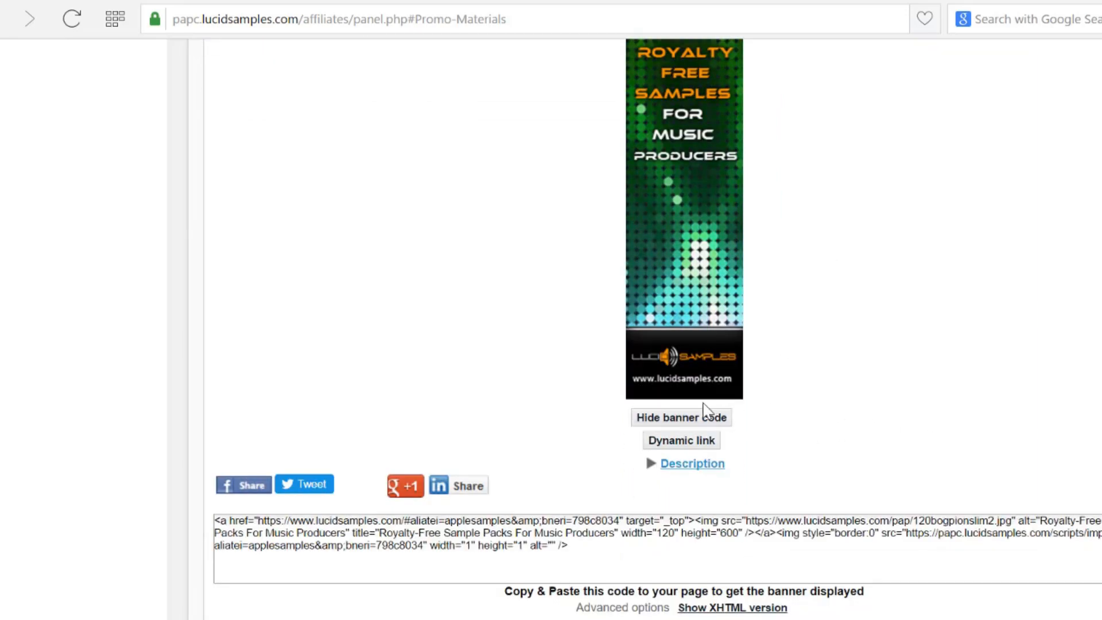
scroll(705, 407, down, 2)
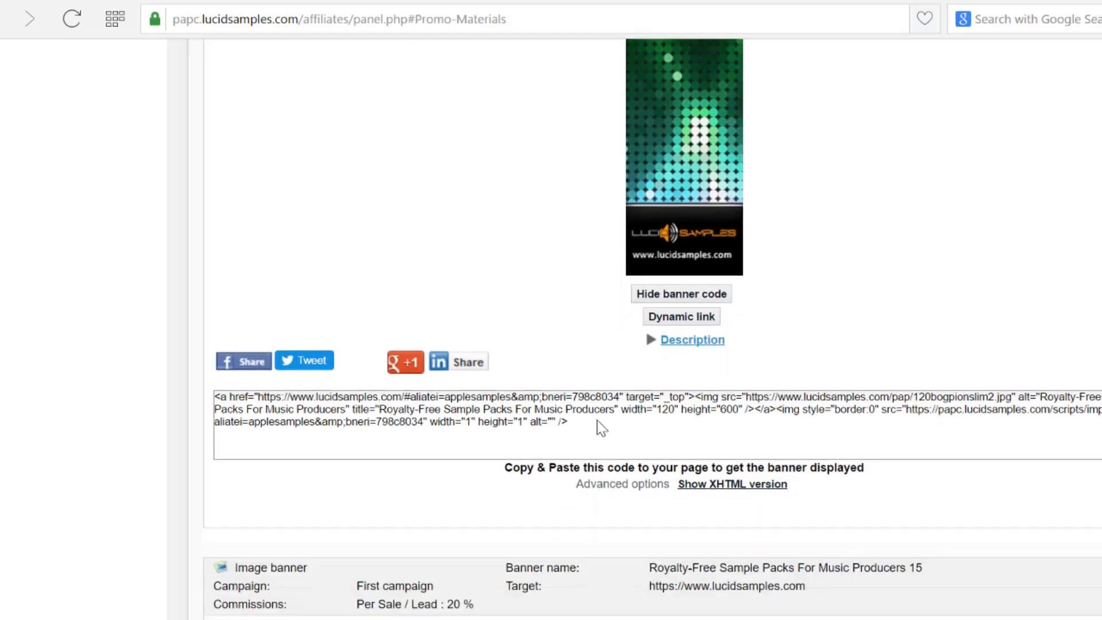
scroll(603, 422, down, 1)
drag(585, 426, 189, 383)
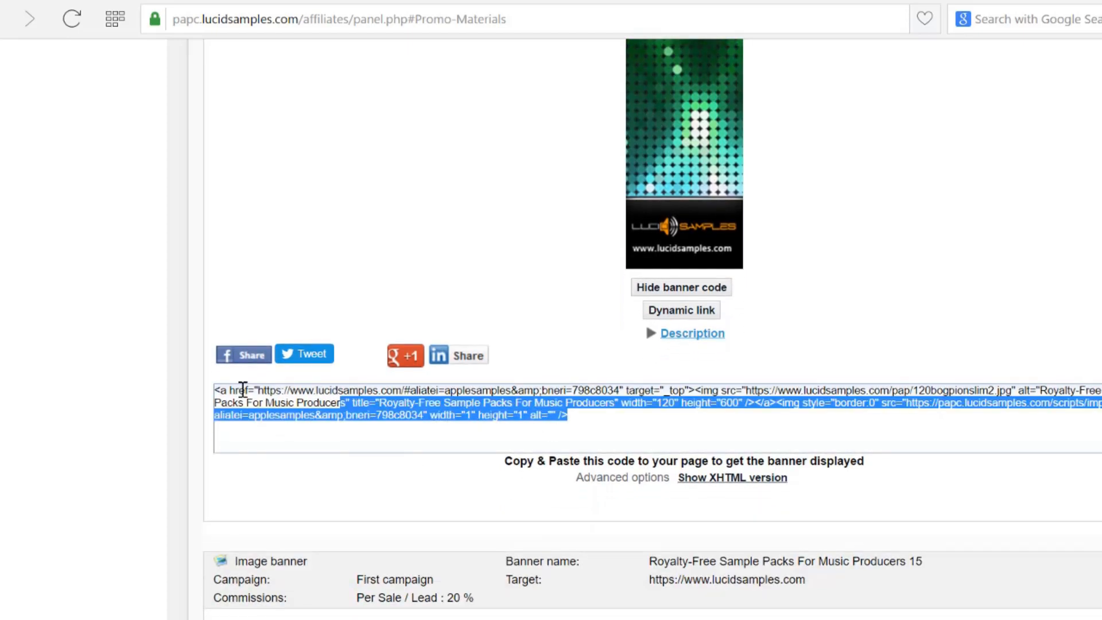
click(422, 358)
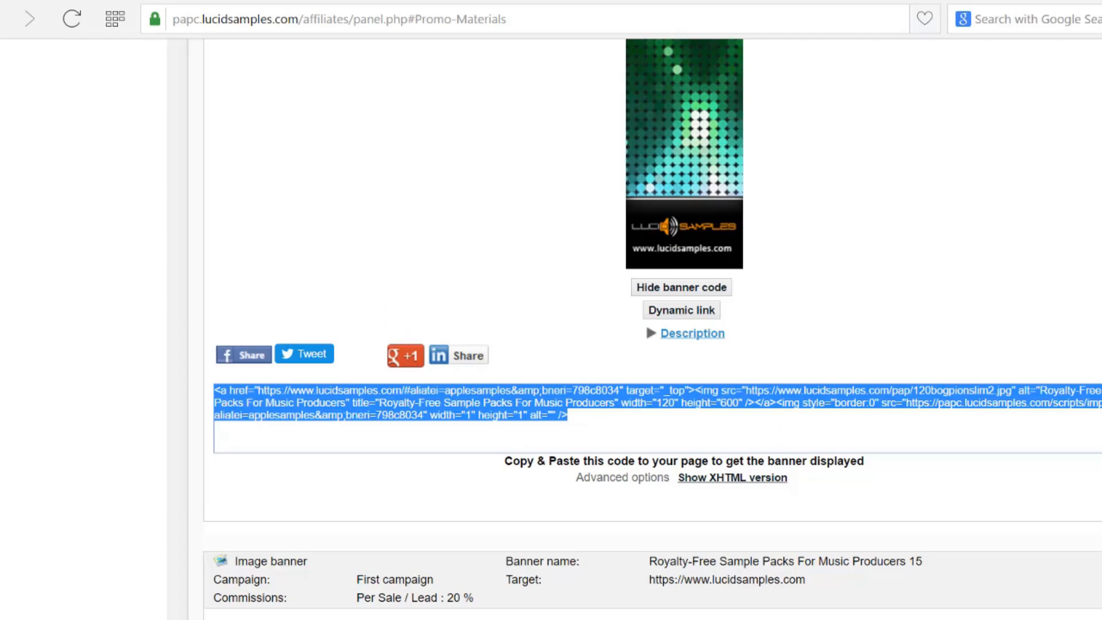
key(ctrl+Tab)
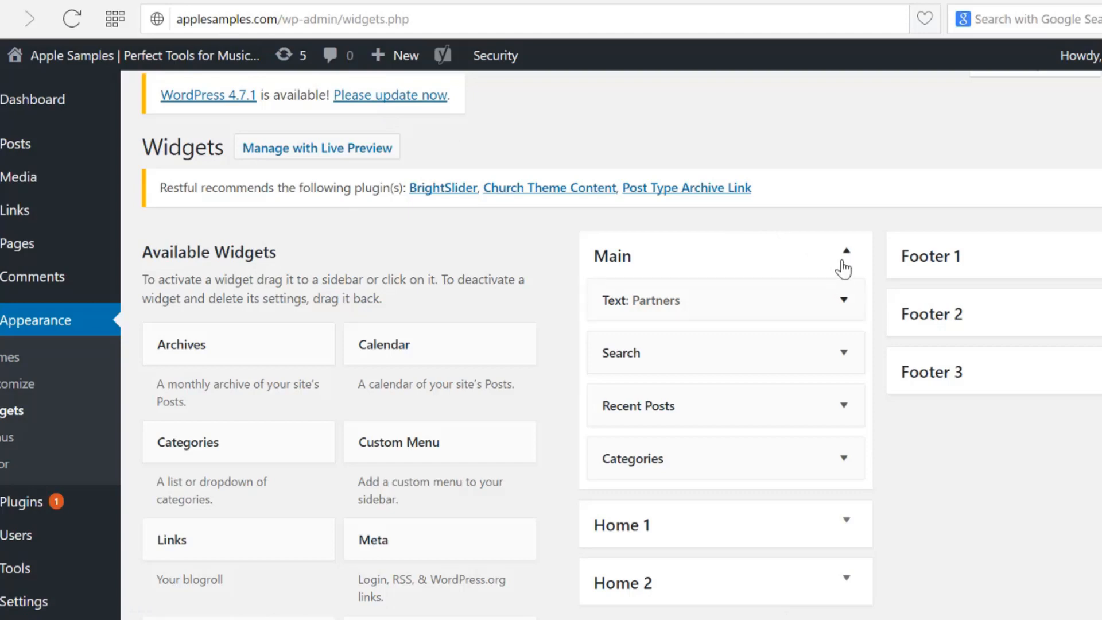
- Paste the banner code into the Partners text widget's Content field
click(824, 293)
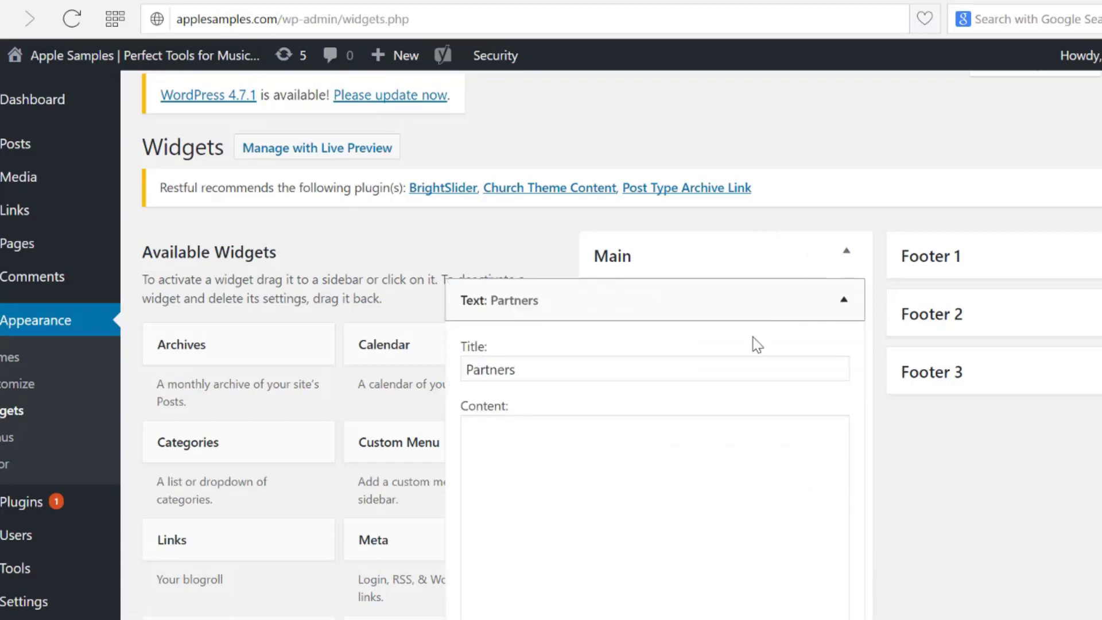
click(597, 439)
right_click(597, 438)
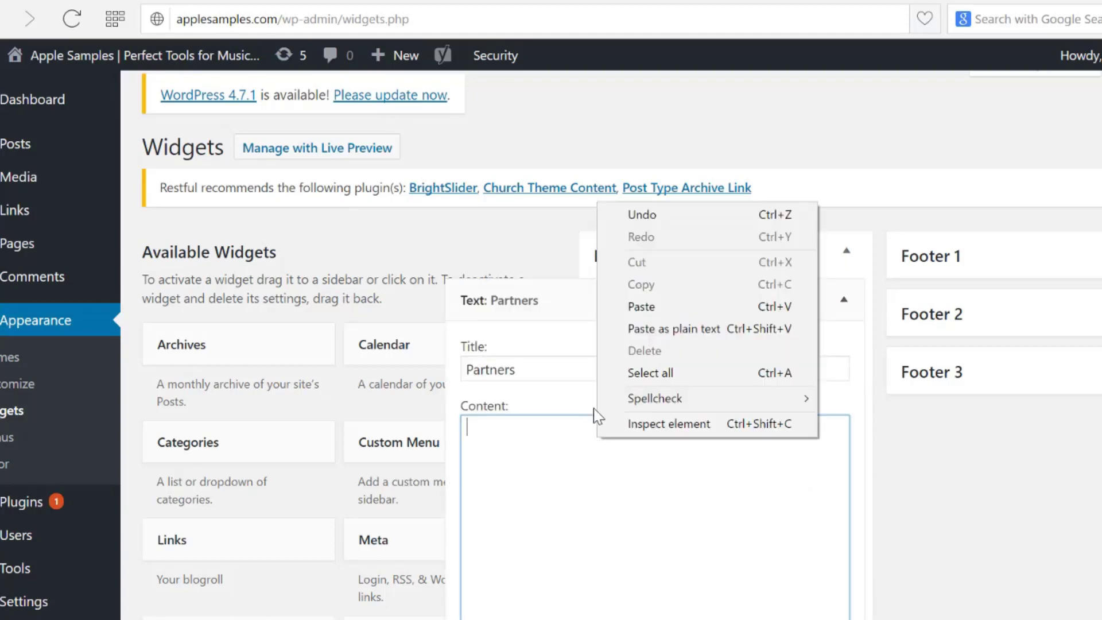
click(644, 306)
scroll(848, 301, down, 3)
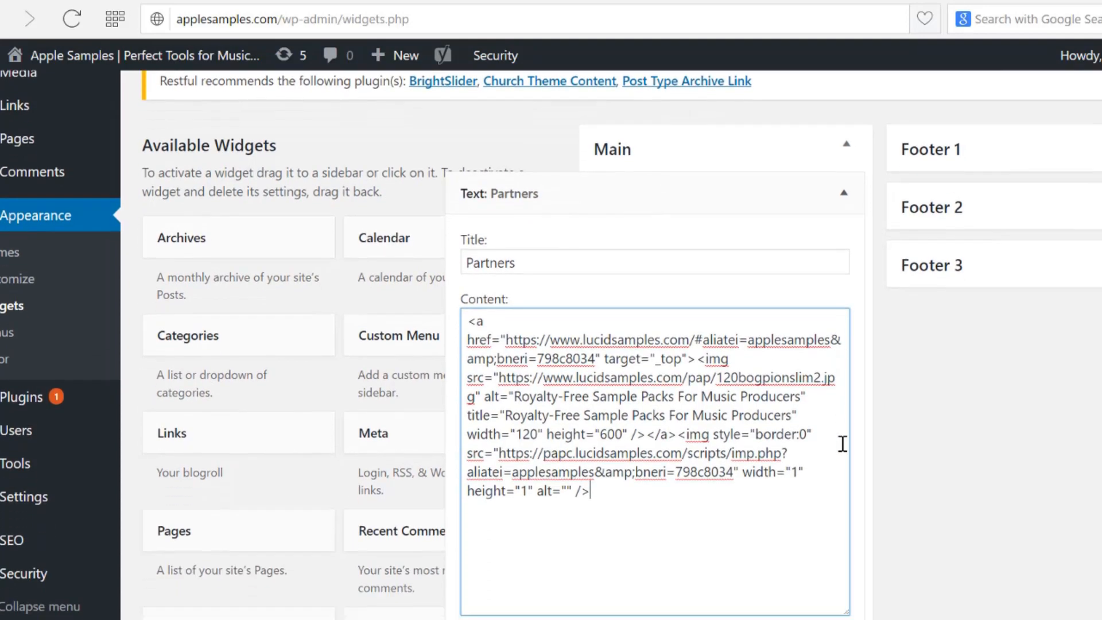
scroll(848, 259, down, 2)
- Save the Partners widget and reload the blog homepage to show the banner
click(824, 589)
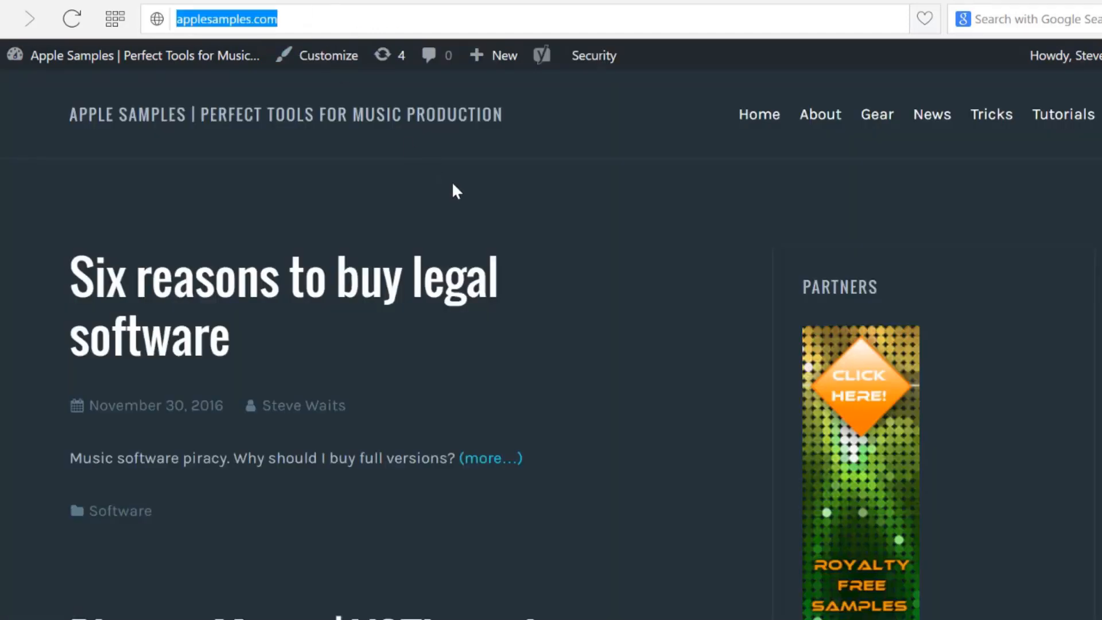
key(F5)
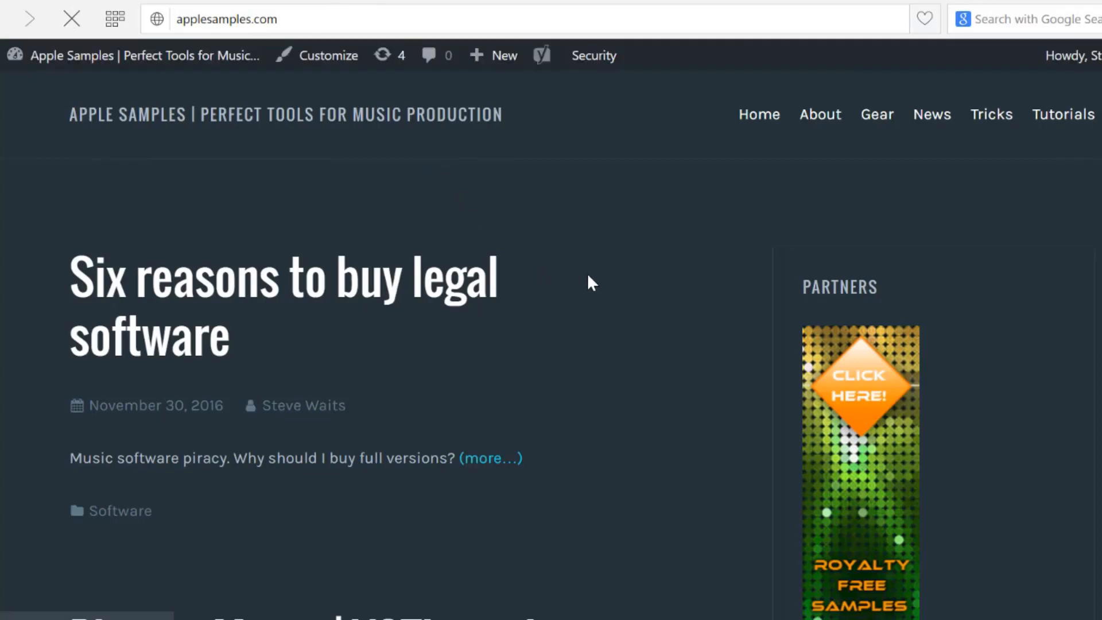